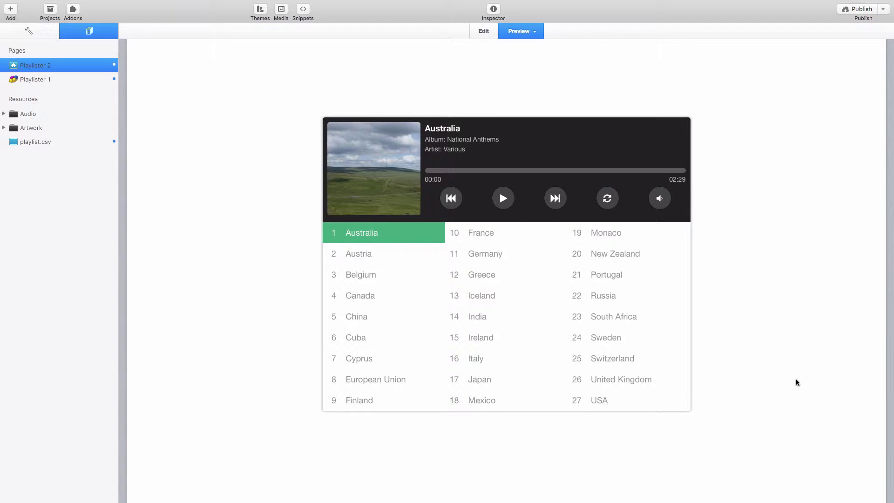
Step: Return the Playlister 2 page to Edit mode, then open and close the stacks Library
key("super+r")
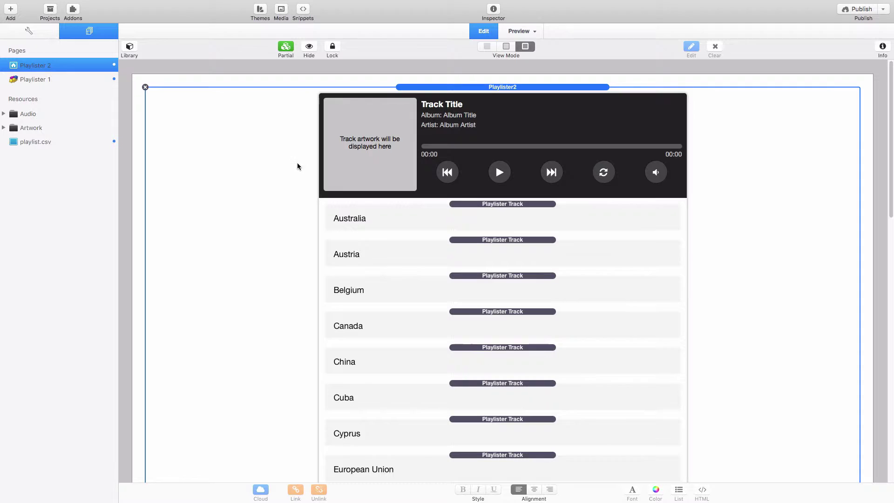
left_click(125, 46)
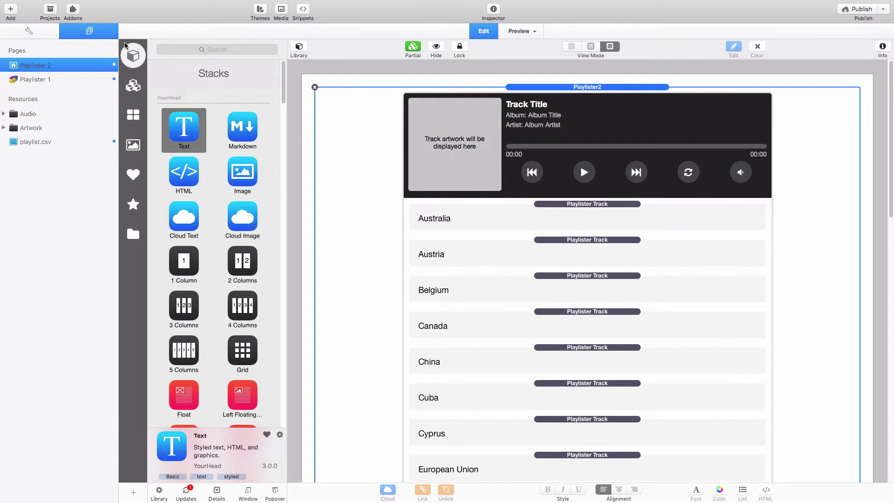
left_click(299, 47)
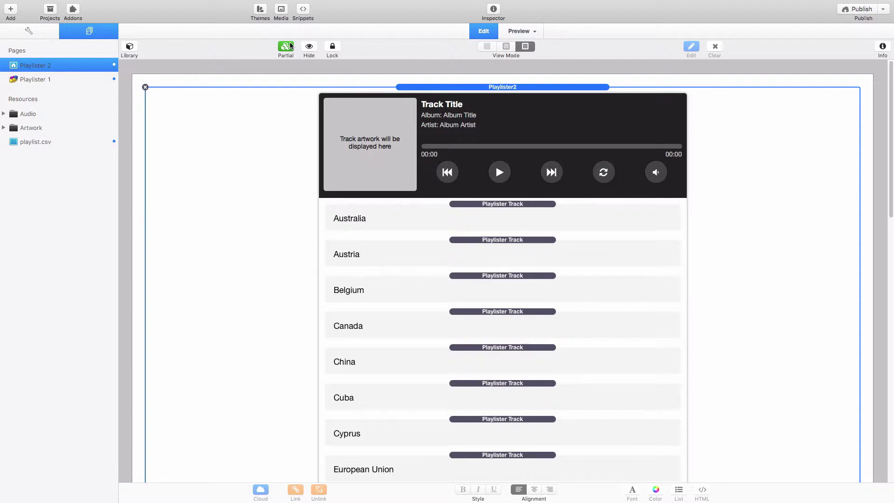
Step: Open the Playlister2 Inspector with Basic Settings expanded and scroll through the track list
left_click(882, 47)
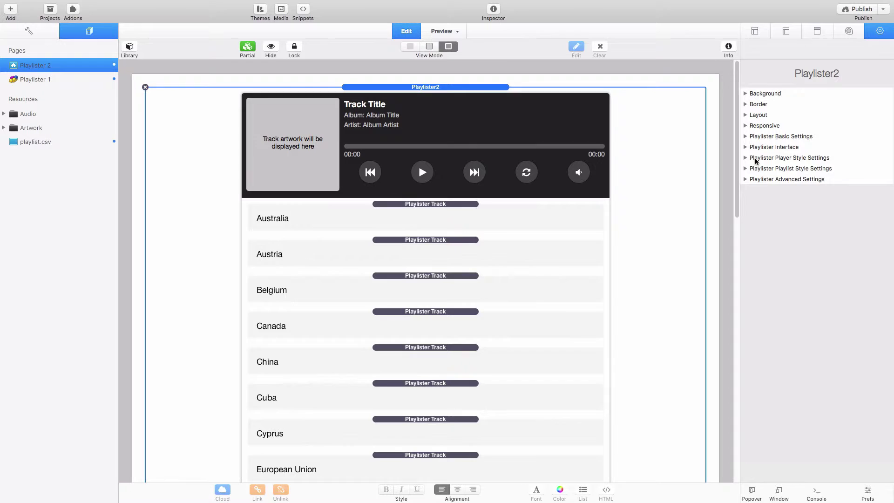
left_click(746, 136)
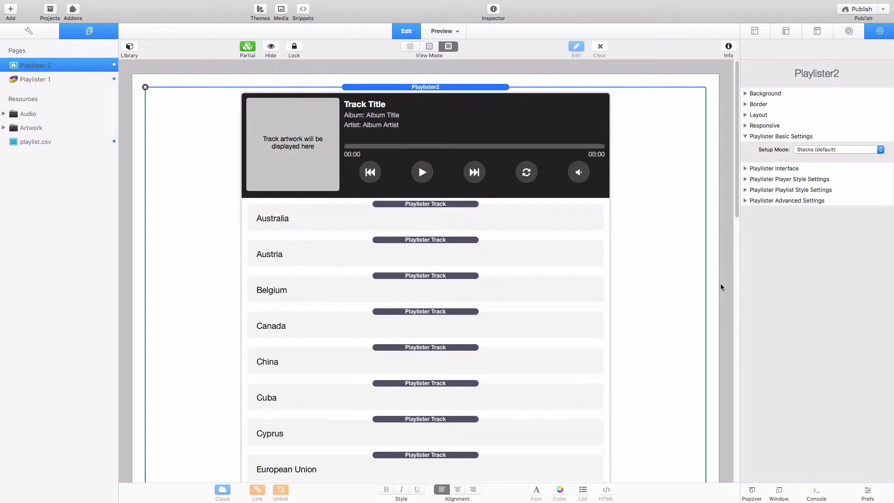
scroll(605, 291, "down", 10)
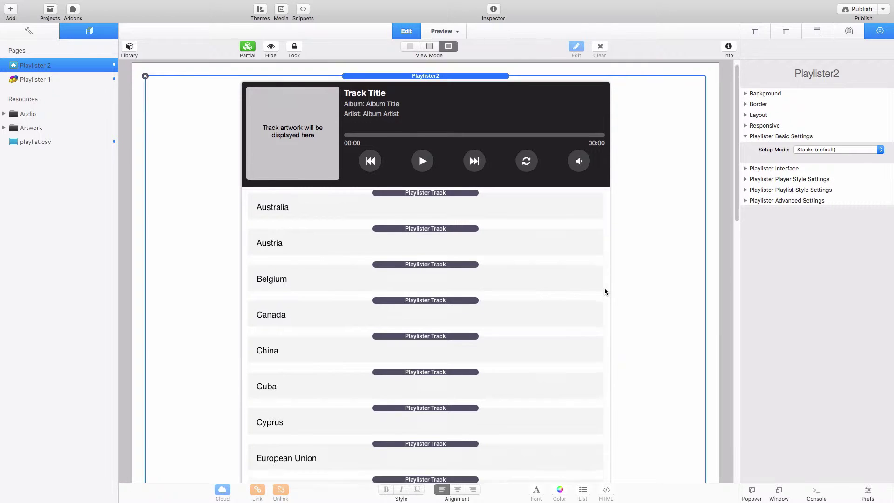
scroll(604, 291, "down", 15)
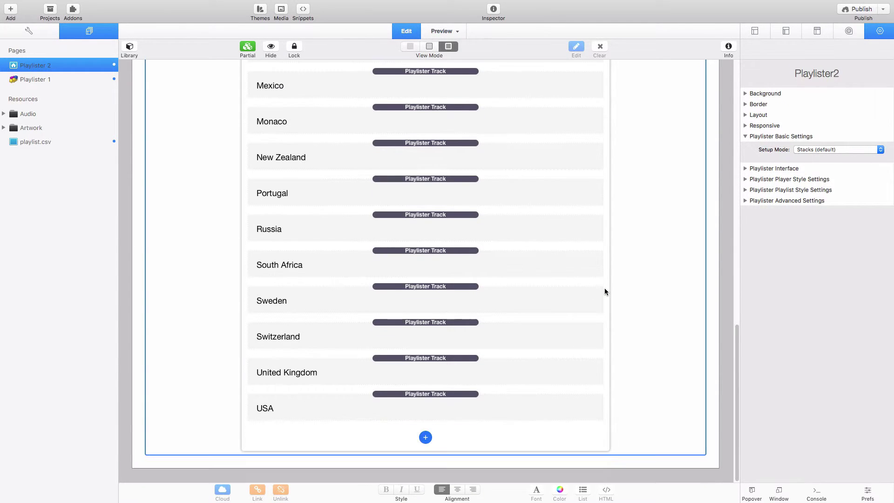
left_click(425, 438)
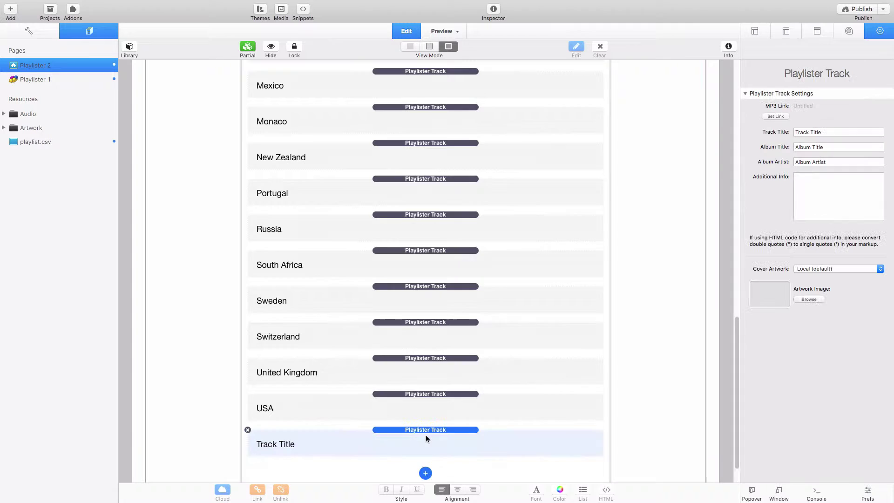
scroll(534, 353, "down", 1)
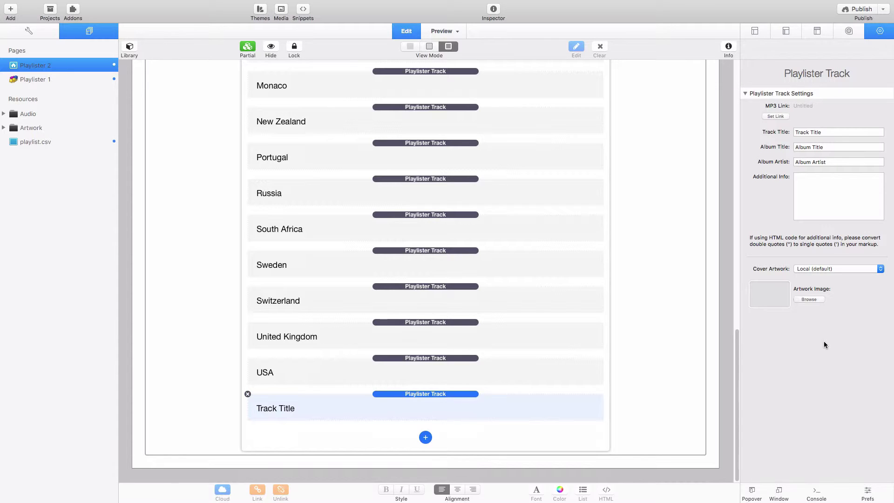
left_click(248, 395)
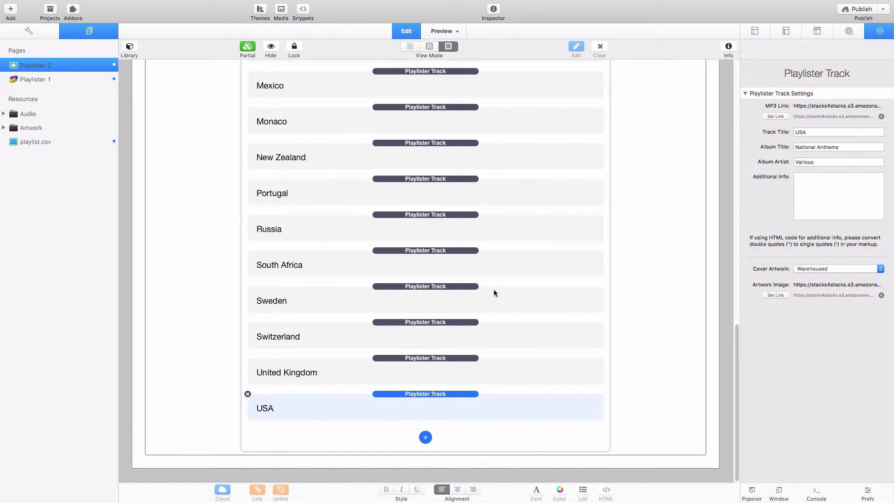
left_click_drag(443, 393, 439, 420)
scroll(589, 375, "up", 1)
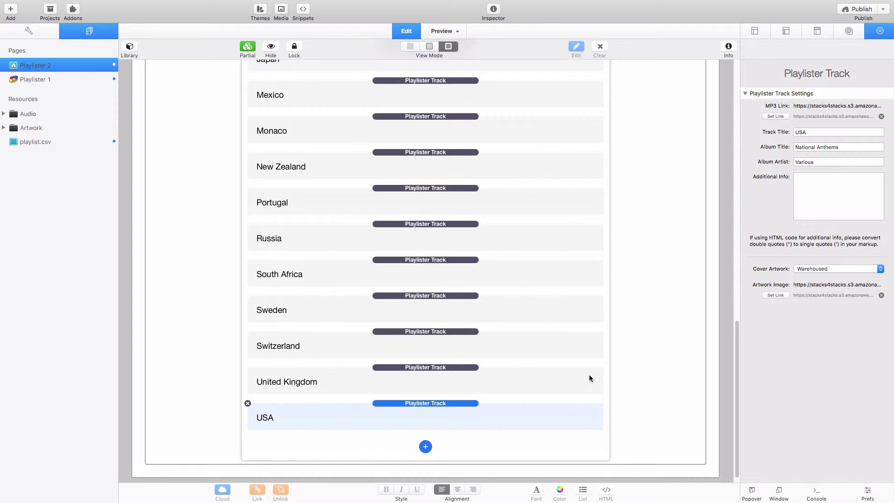
scroll(620, 362, "up", 10)
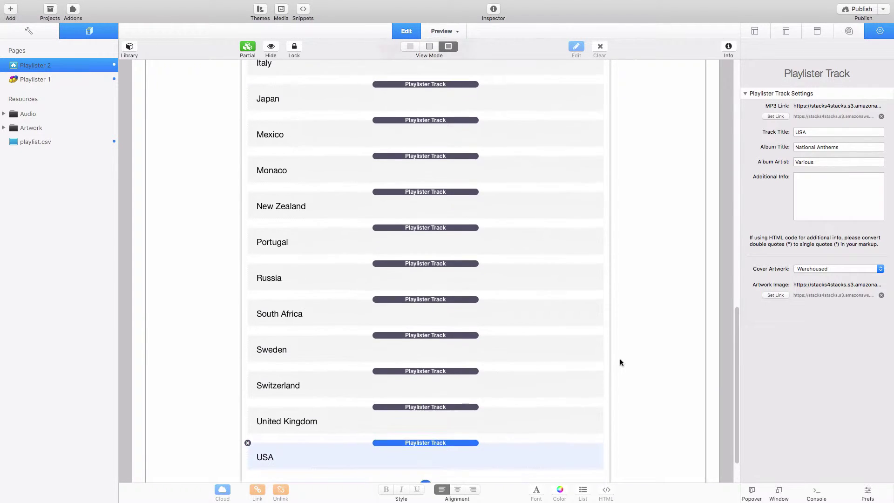
scroll(620, 362, "up", 15)
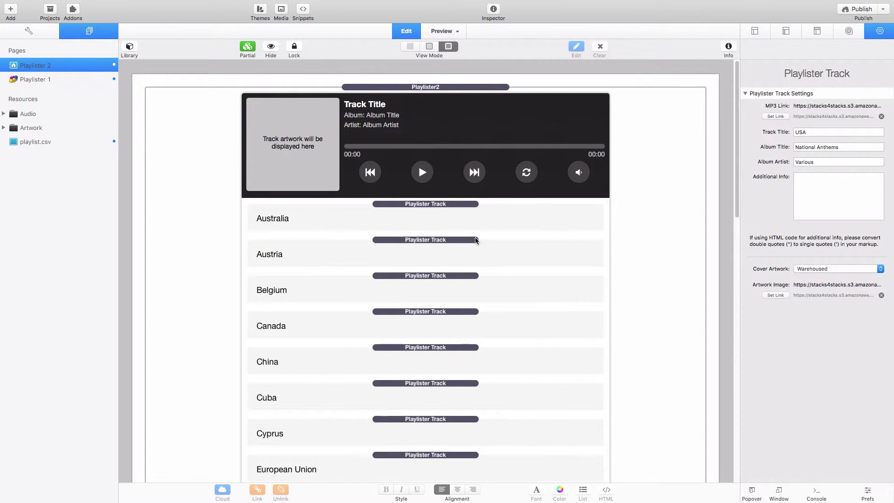
left_click(455, 206)
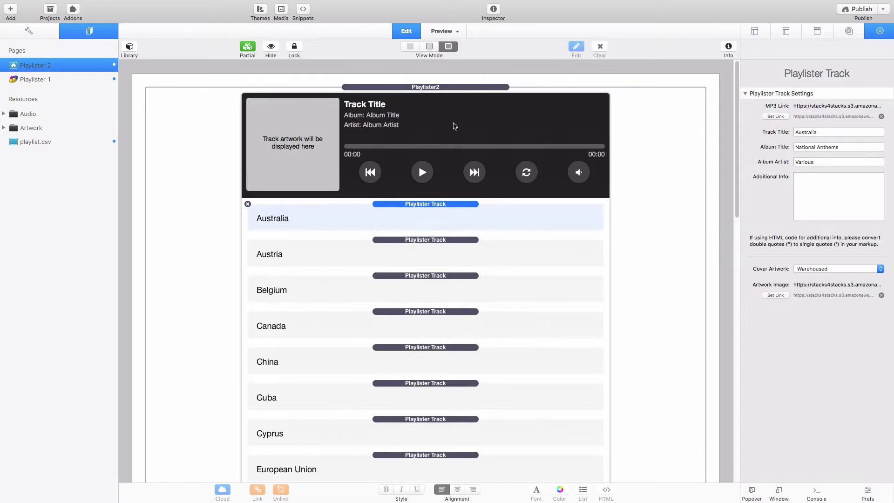
left_click(459, 87)
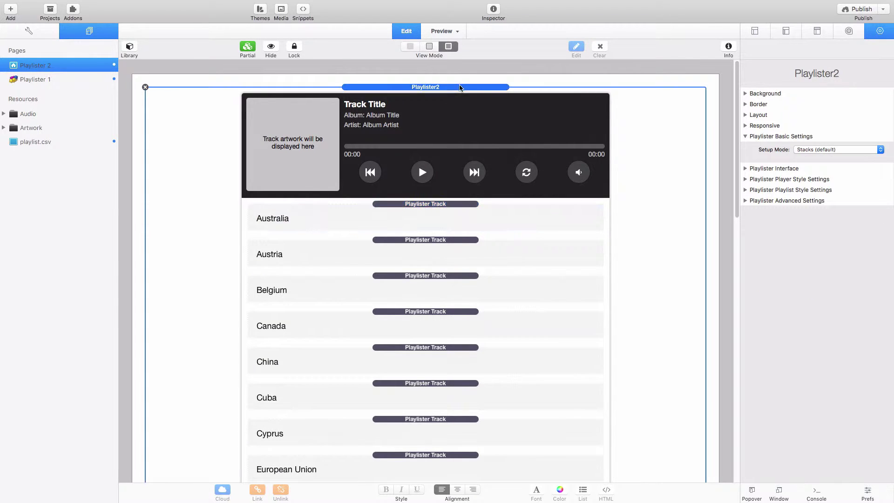
Step: Change the Playlister2 setup mode to Simple Warehouse
left_click(831, 150)
left_click(830, 157)
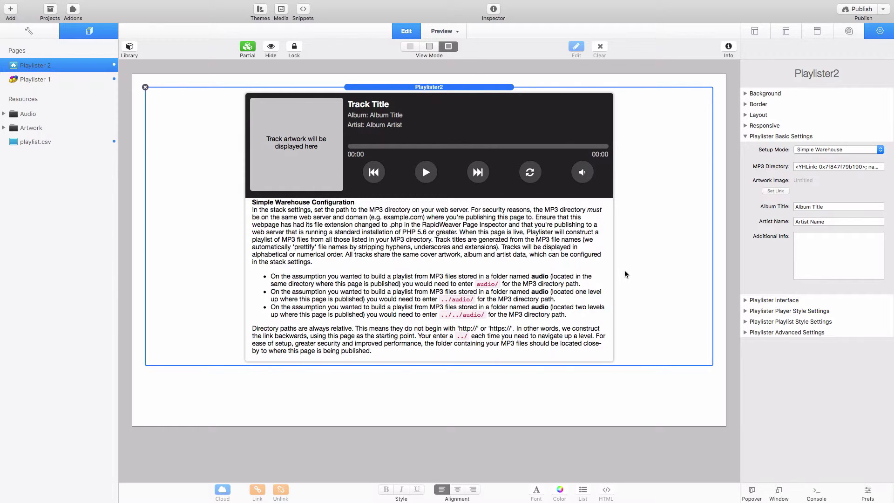
Step: Try the Advanced Warehouse setup mode for the Playlister2 stack
left_click(816, 150)
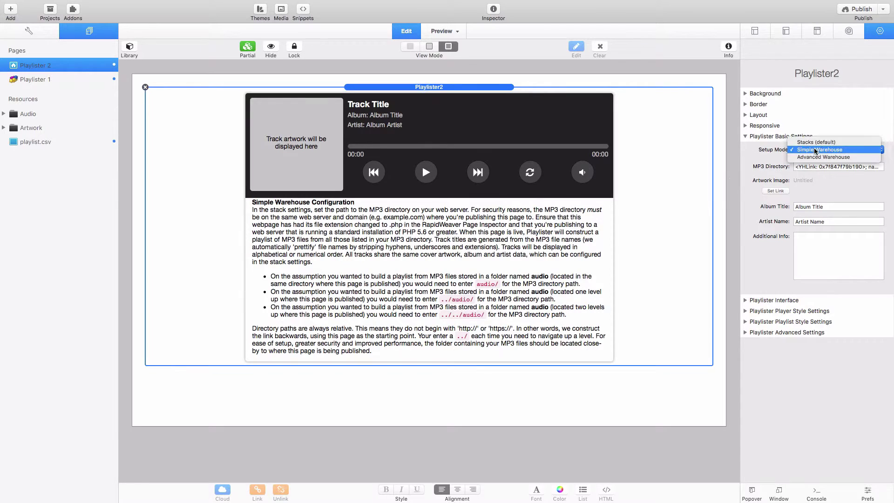
left_click(817, 157)
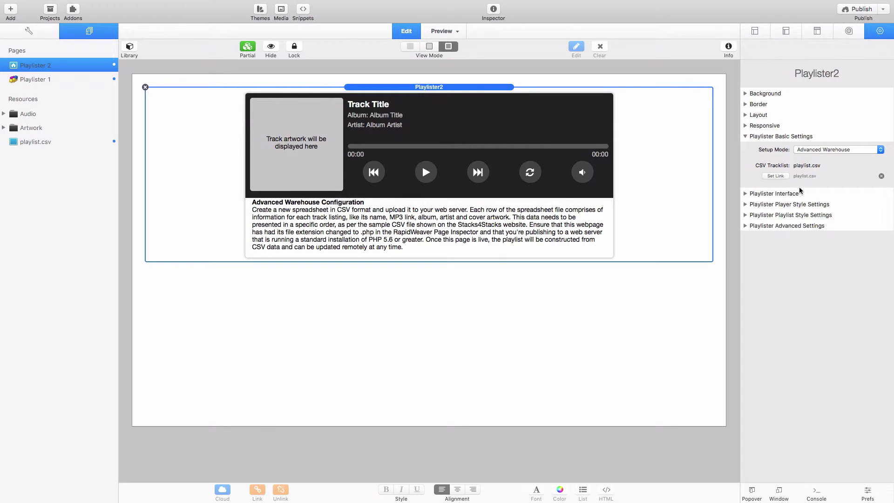
left_click(823, 150)
left_click(818, 131)
Step: Re-expand Basic Settings, switch to Simple Warehouse, and reopen the setup mode list
left_click(820, 136)
left_click(746, 137)
left_click(812, 150)
left_click(813, 142)
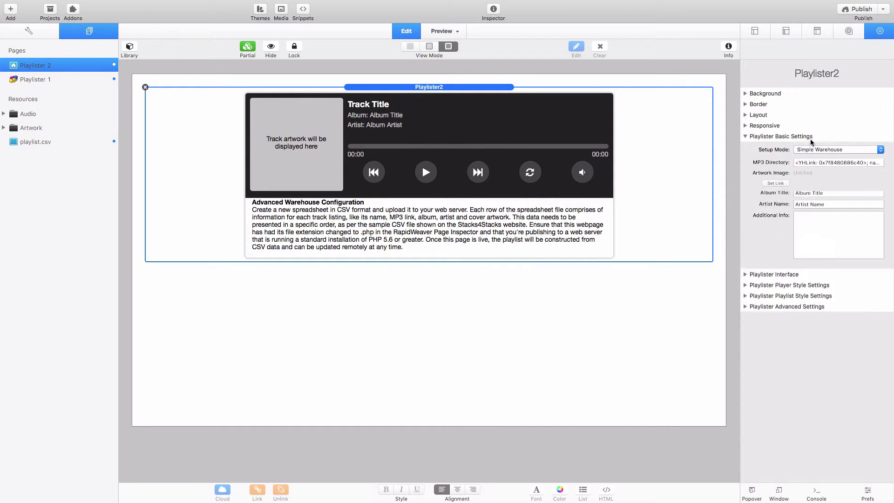
left_click(815, 150)
Step: Set the setup mode to Stacks (default), collapse Basic Settings, and expand Playlister Interface
left_click(817, 142)
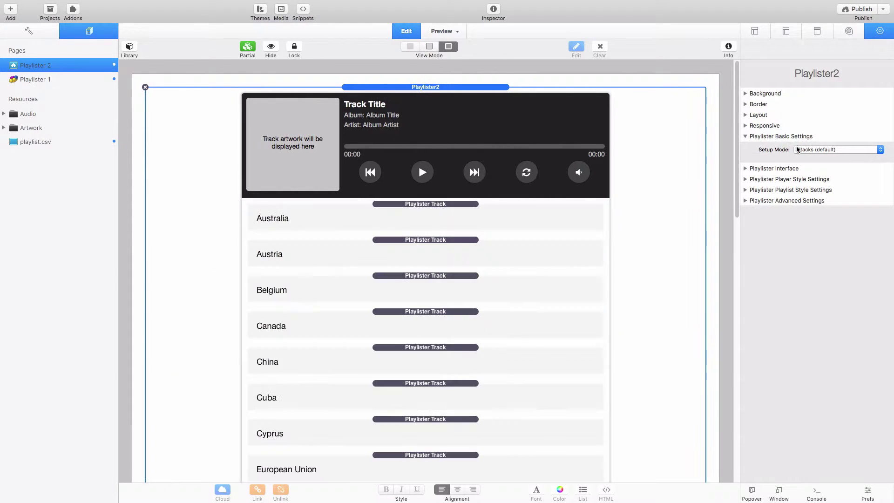
left_click(746, 137)
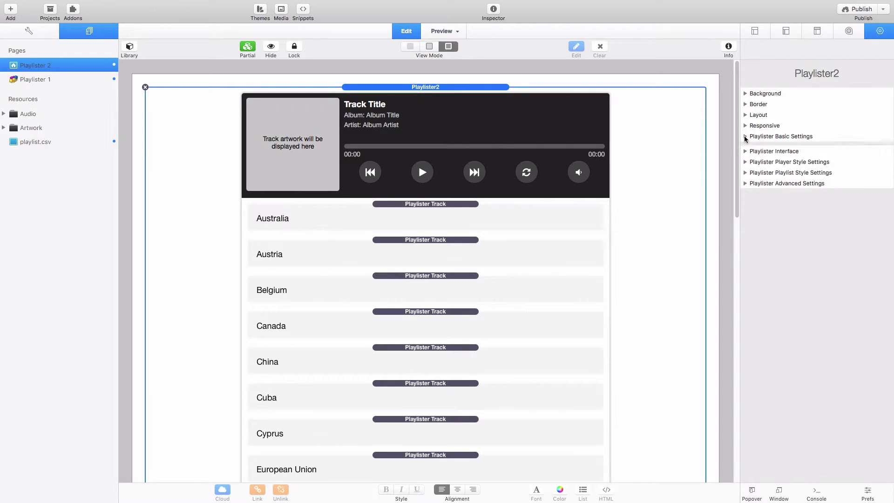
left_click(746, 148)
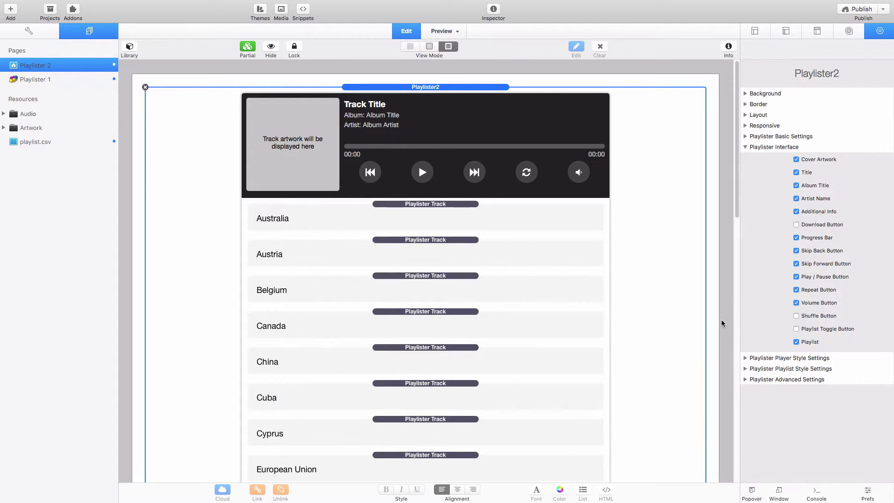
Step: Preview the page, enable the Shuffle Button, and test shuffling the playlist
key("super+r")
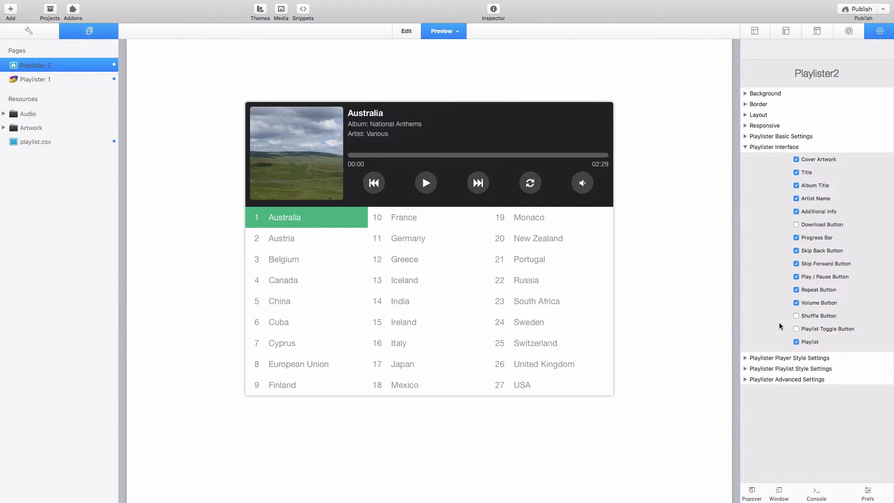
left_click(797, 316)
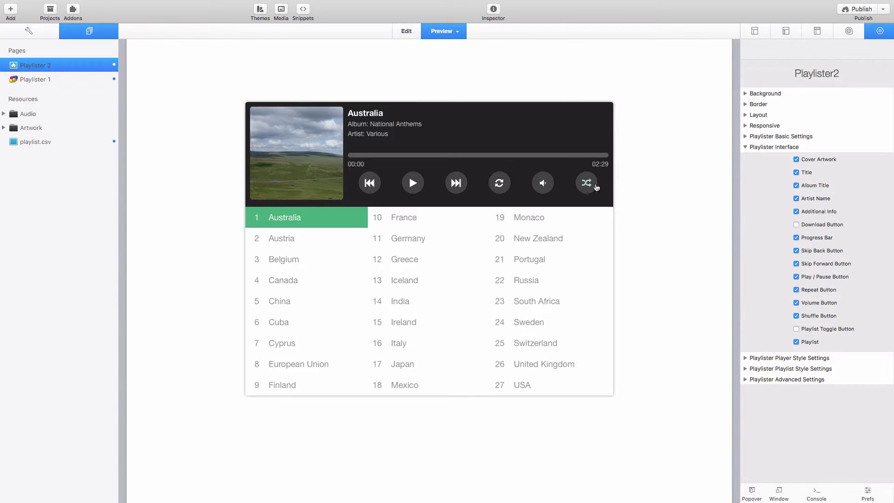
left_click(590, 185)
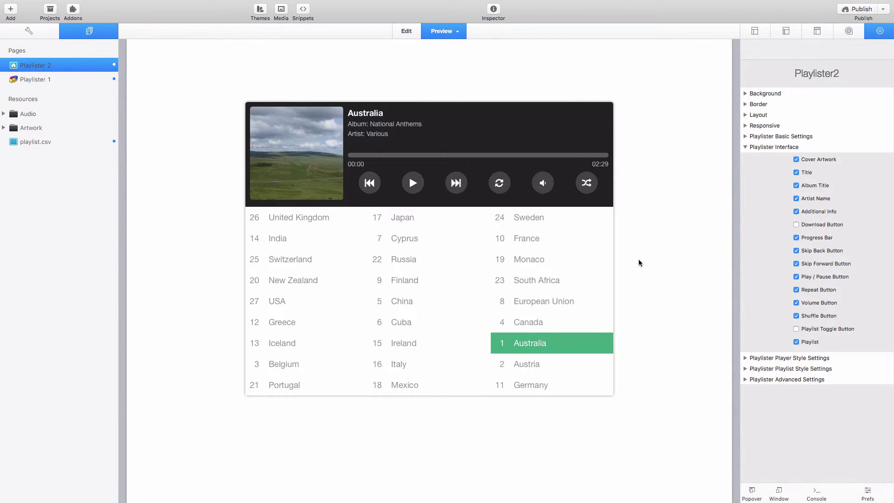
Step: Enable the Playlist Toggle Button, toggle the playlist a few times, then turn both buttons off
left_click(797, 328)
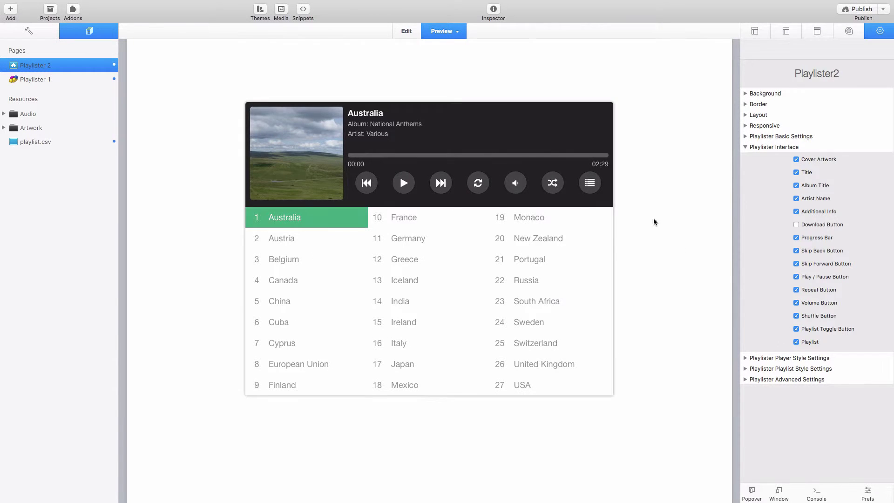
left_click(589, 184)
left_click(590, 183)
left_click(590, 183)
left_click(590, 183)
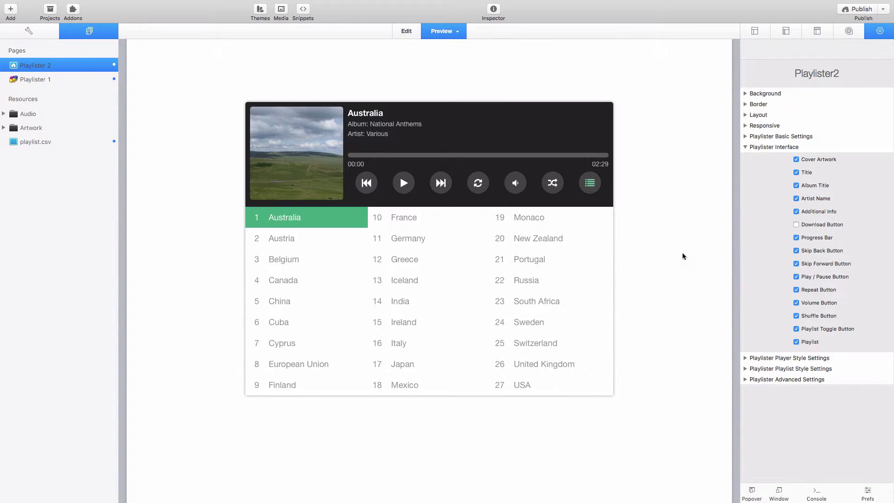
left_click(796, 329)
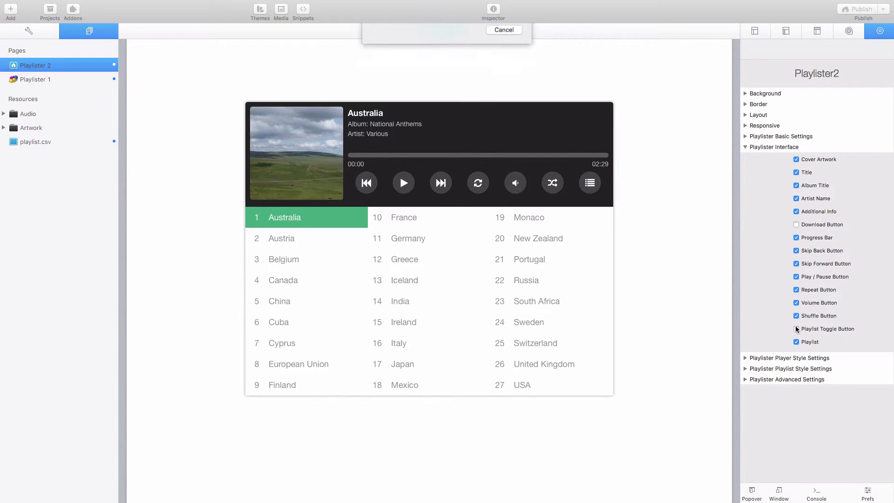
left_click(797, 315)
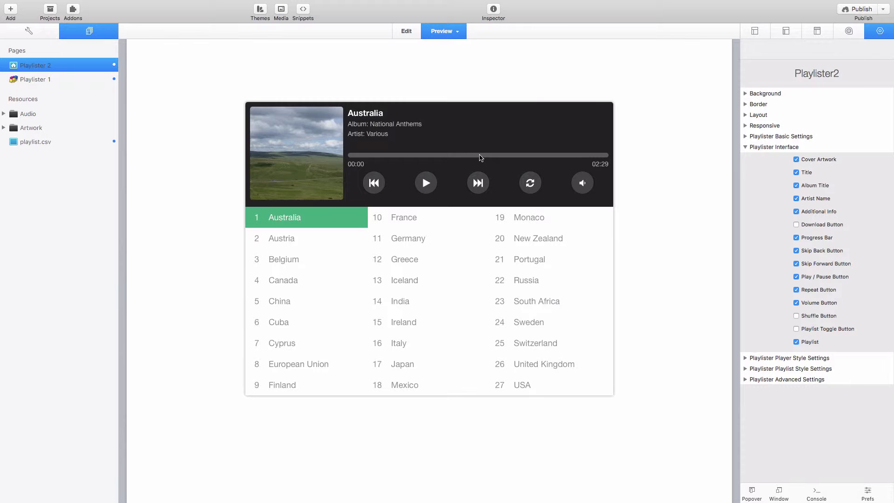
Step: Turn Cover Artwork and Playlist off and back on, then collapse the Interface section
left_click(797, 160)
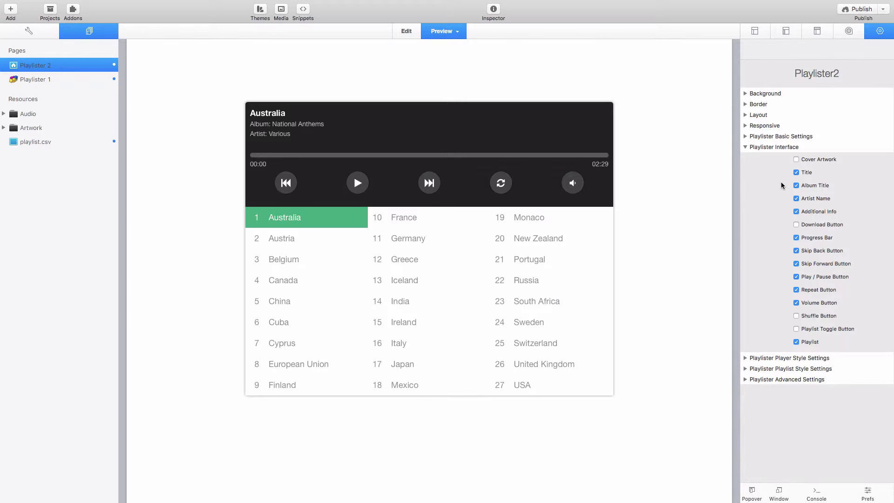
left_click(796, 343)
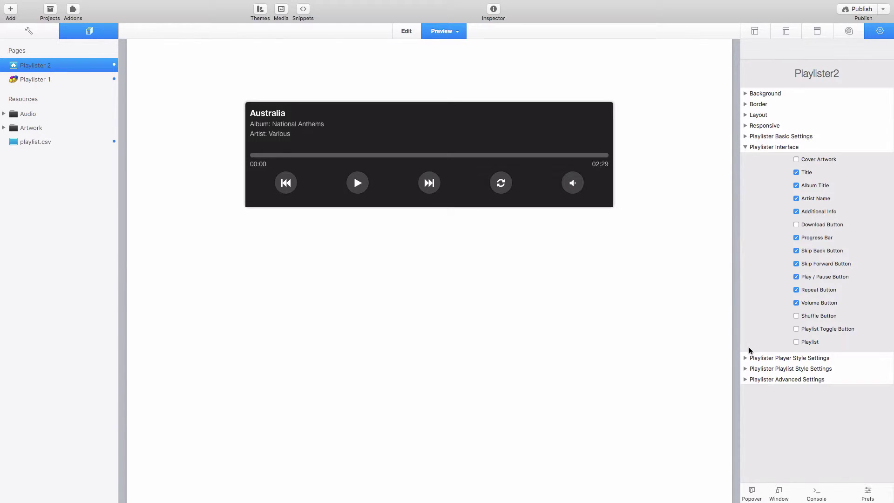
left_click(797, 342)
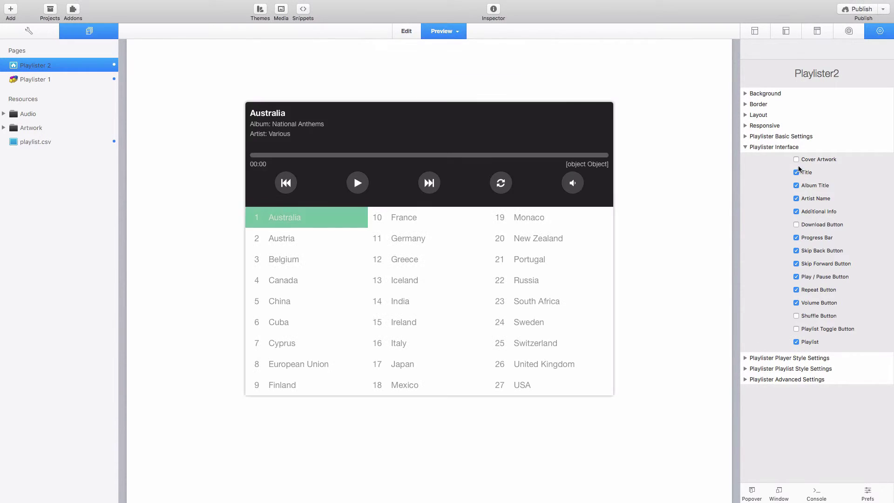
left_click(797, 159)
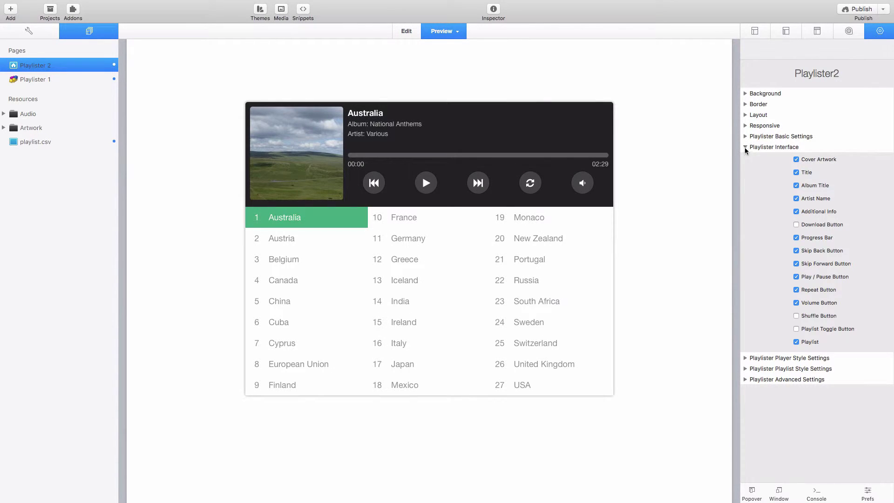
left_click(745, 147)
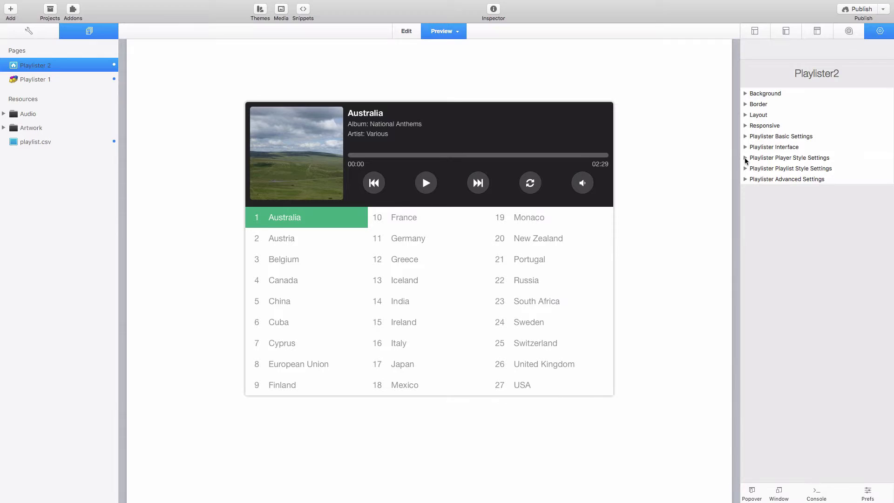
left_click(746, 157)
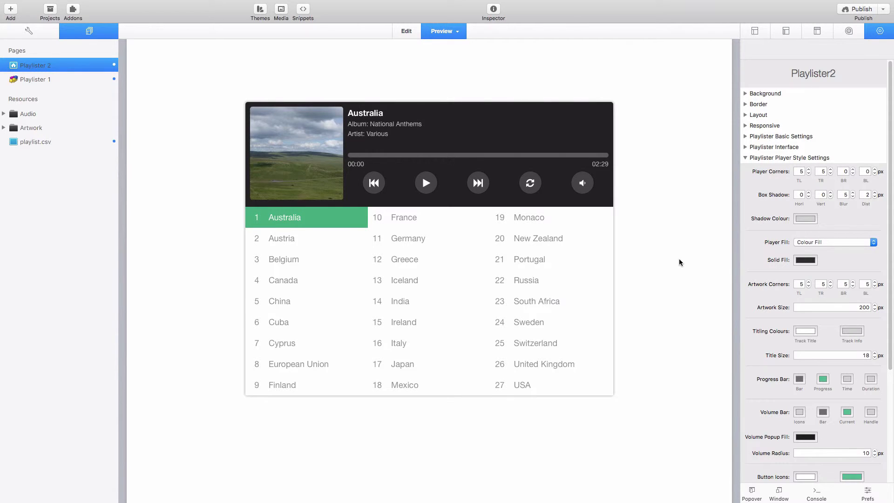
left_click(745, 159)
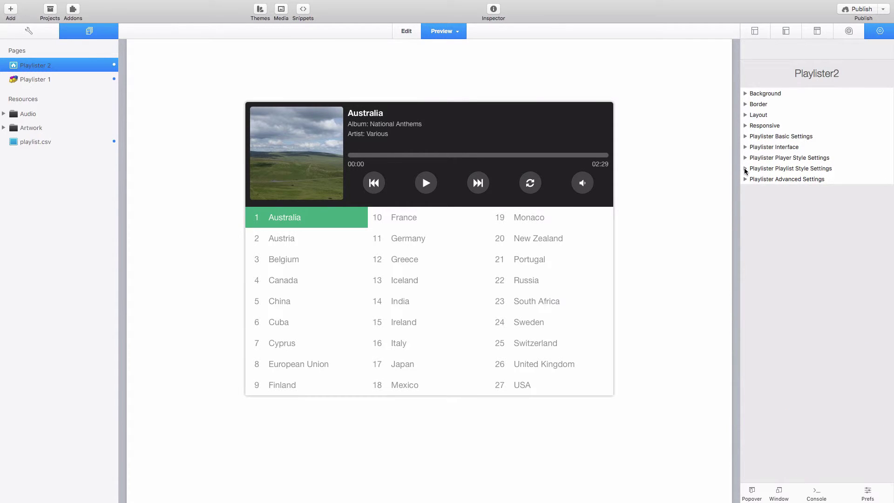
Step: Expand Playlist Style Settings and inspect the XS and S breakpoint values, keeping em units
left_click(745, 170)
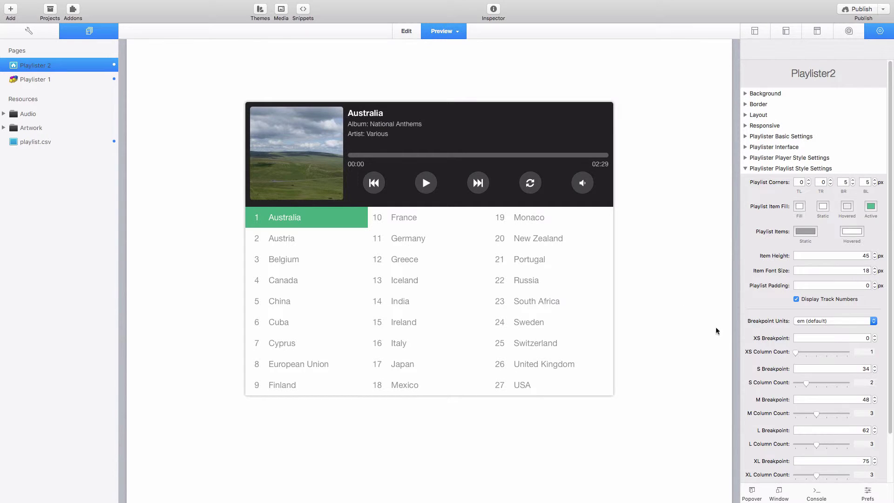
scroll(755, 359, "down", 3)
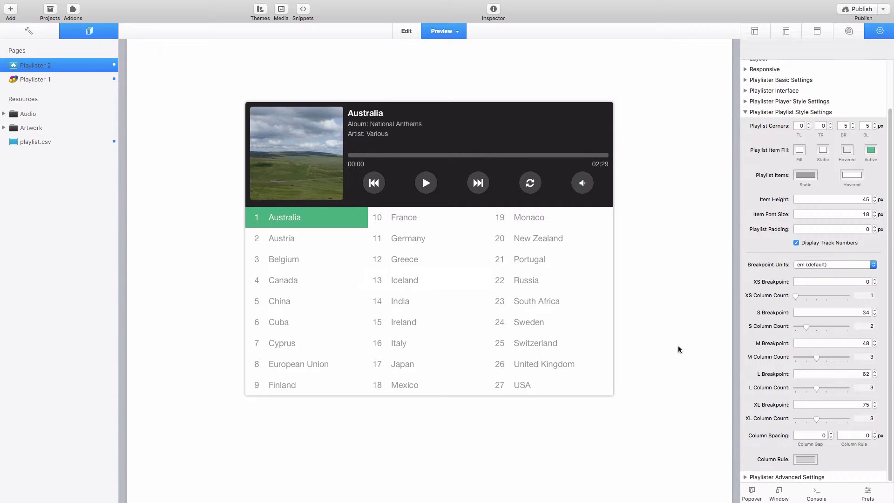
left_click(810, 282)
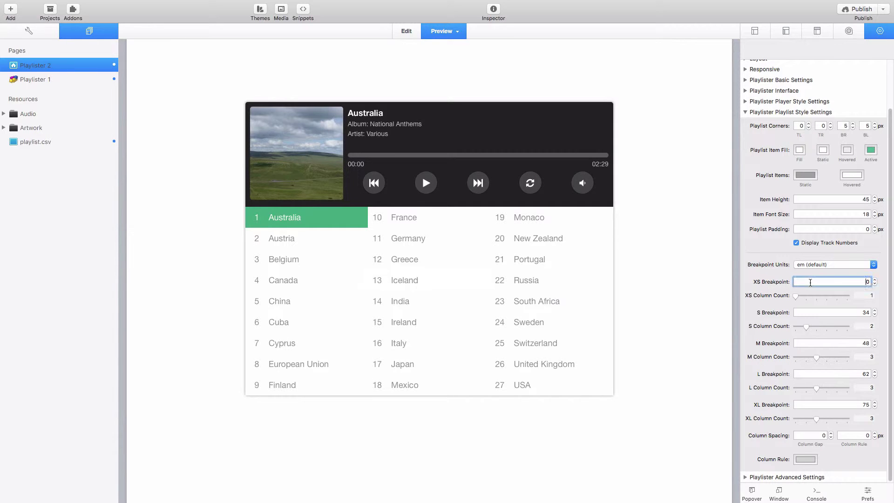
double_click(810, 283)
double_click(819, 313)
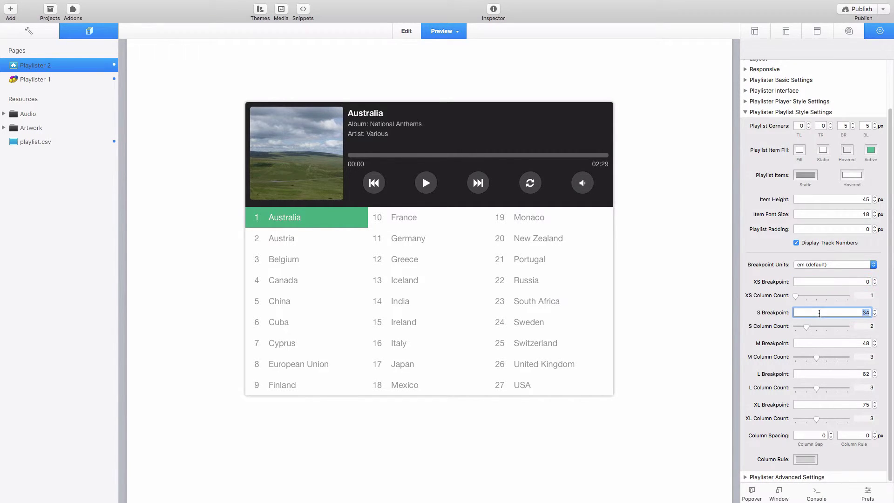
left_click(821, 265)
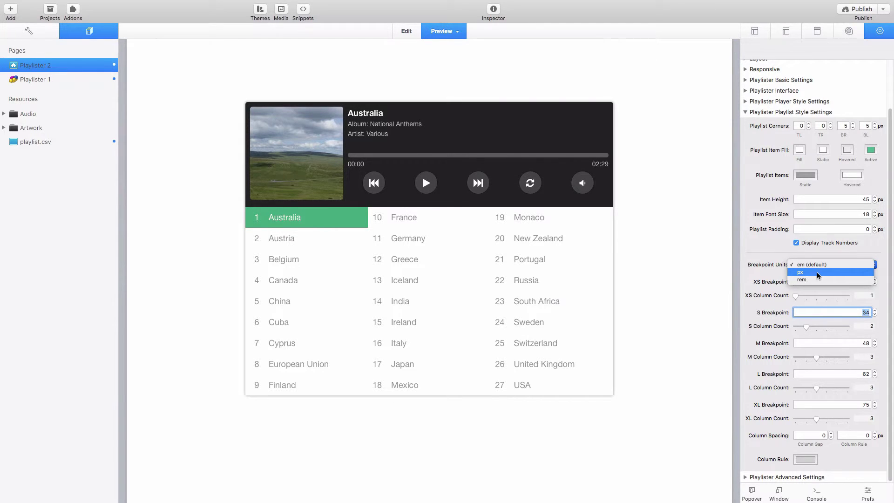
left_click(766, 264)
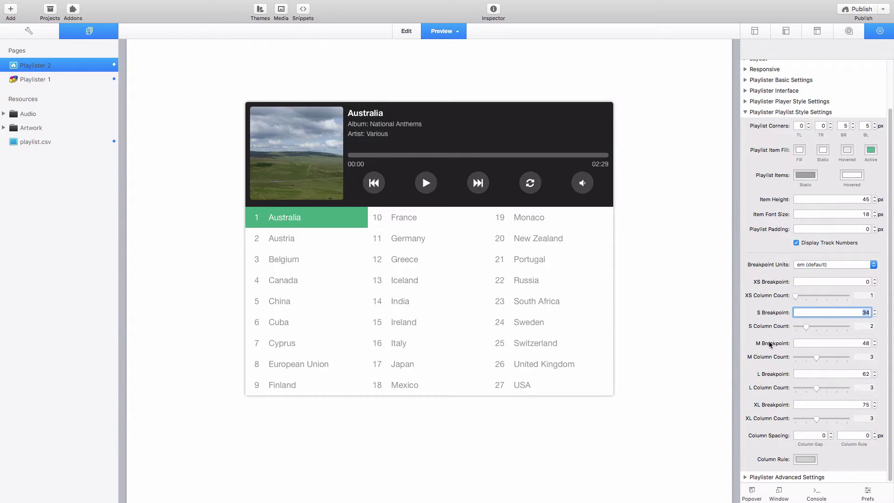
mouse_move(770, 344)
Step: Return S Column Count to 2 and set XL Column Count to 3
left_click(815, 326)
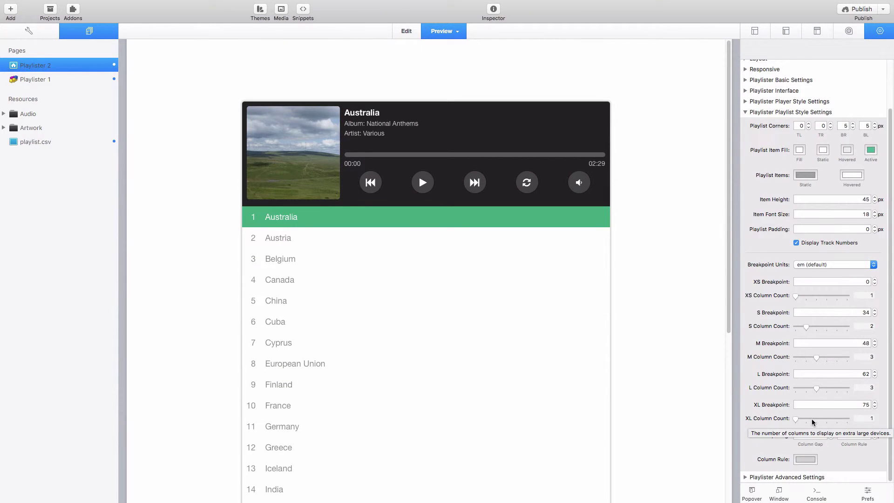
left_click(815, 419)
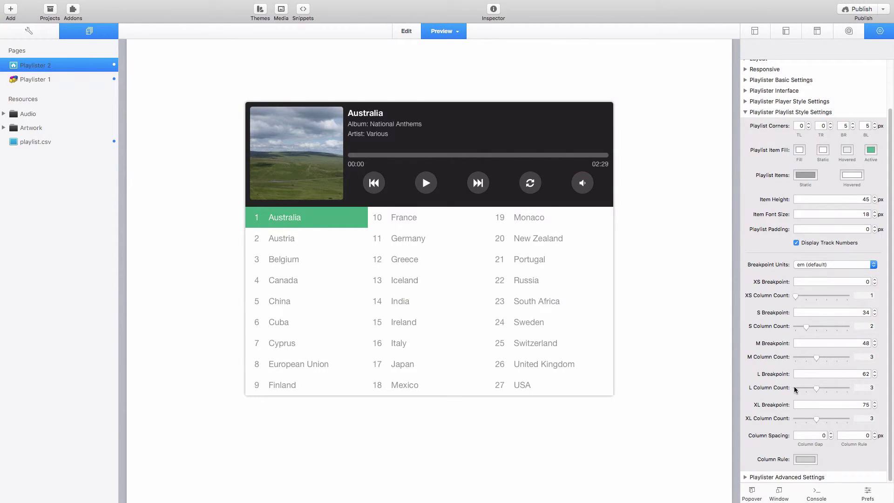
Step: Collapse Playlist Style Settings, expand Advanced Settings, and select the Error Label message text
left_click(745, 114)
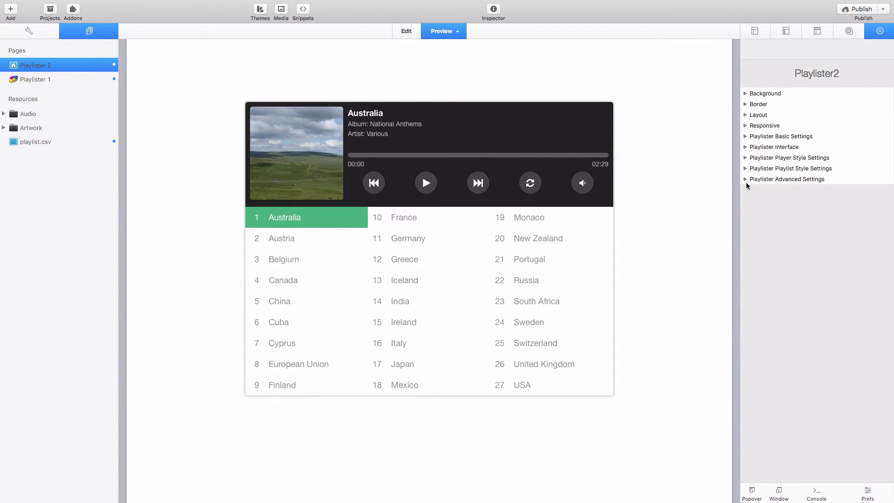
left_click(745, 180)
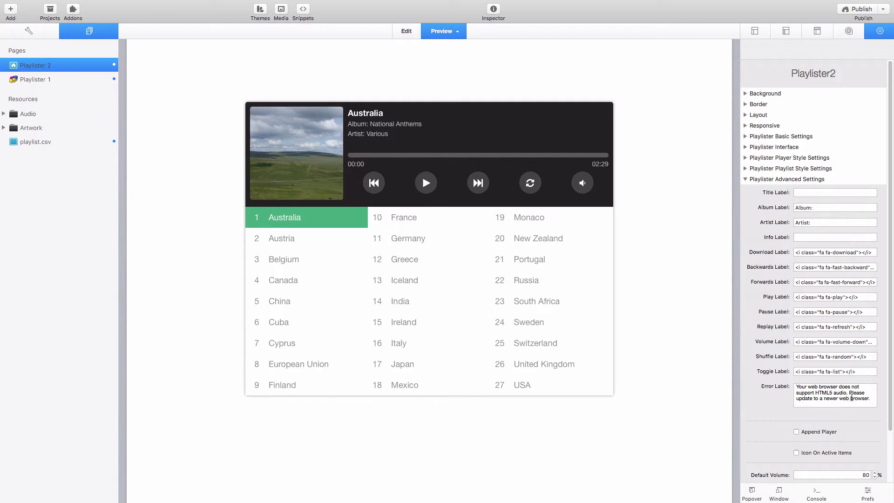
double_click(852, 398)
left_click(852, 399)
left_click_drag(869, 400, 793, 386)
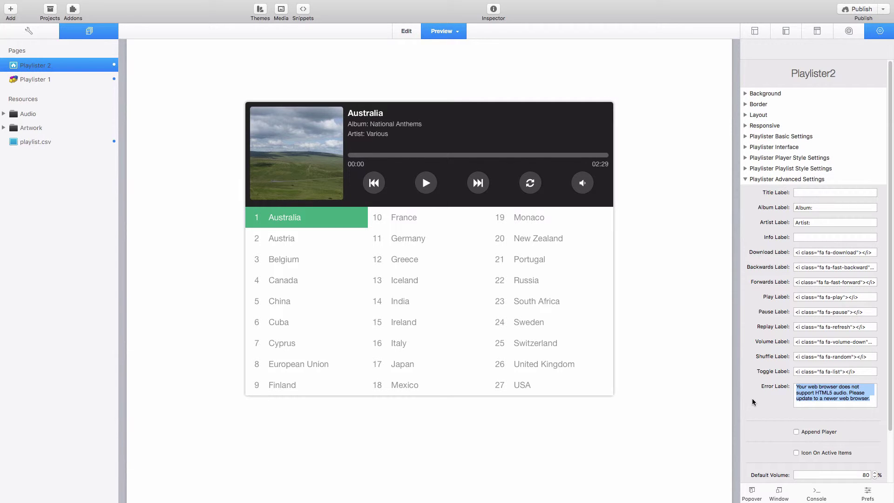
scroll(753, 400, "down", 3)
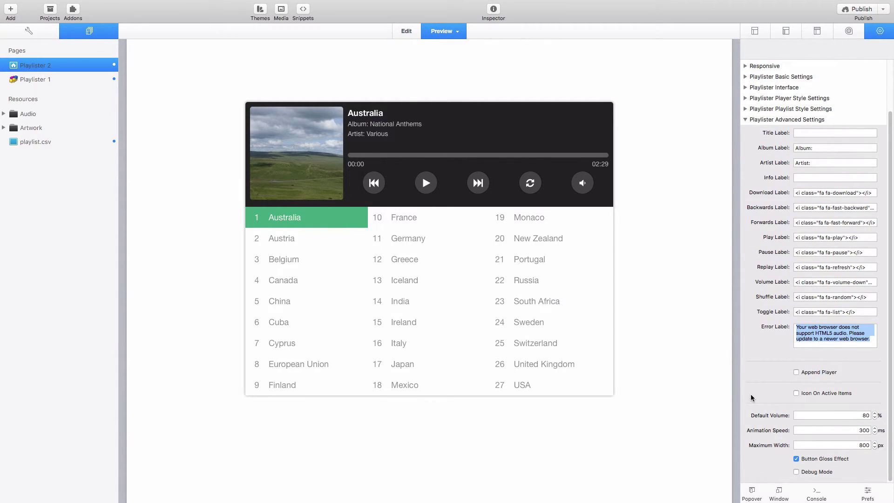
left_click(796, 372)
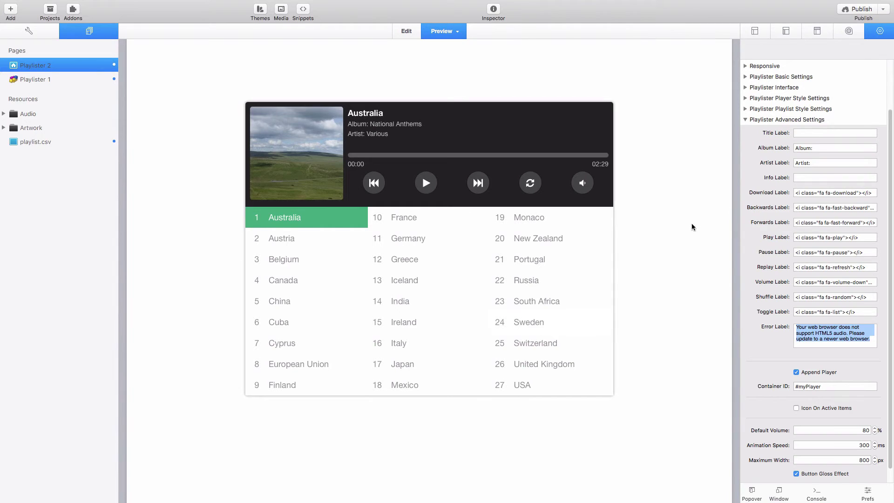
left_click(796, 372)
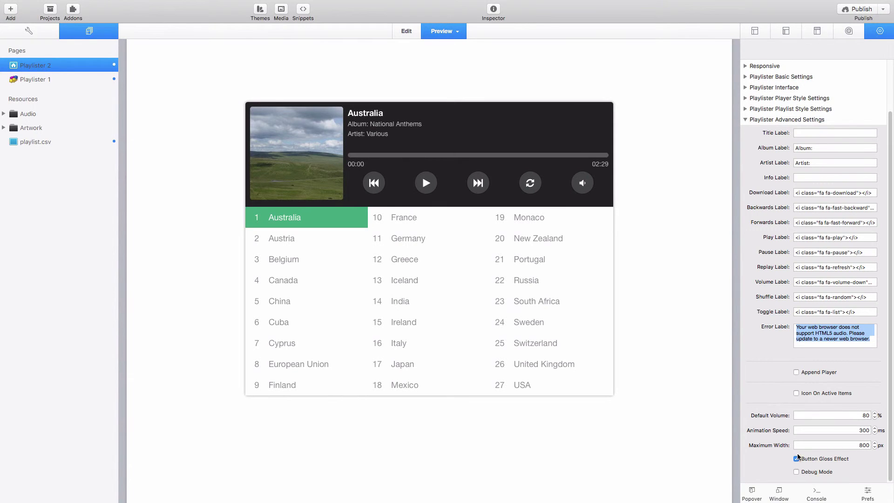
Step: Try a narrower 600 px maximum width for the Playlister2 player
left_click(862, 446)
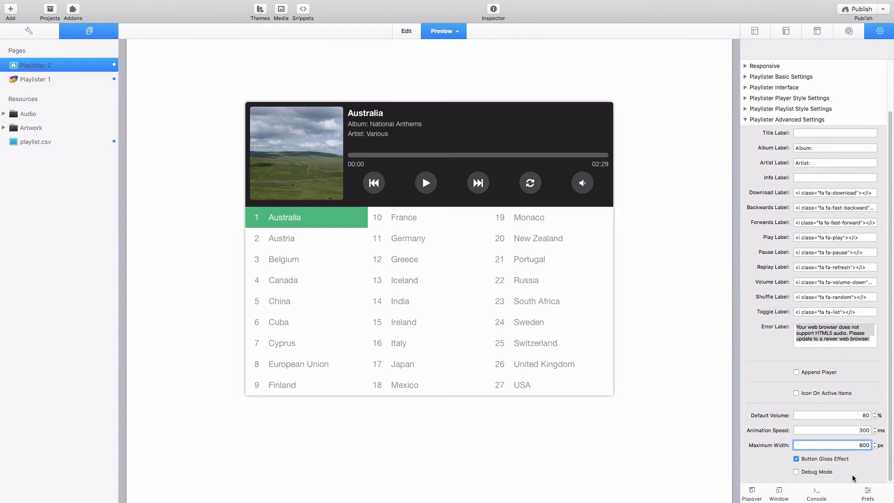
key("BackSpace")
key("BackSpace")
key("BackSpace")
type("600")
key("Return")
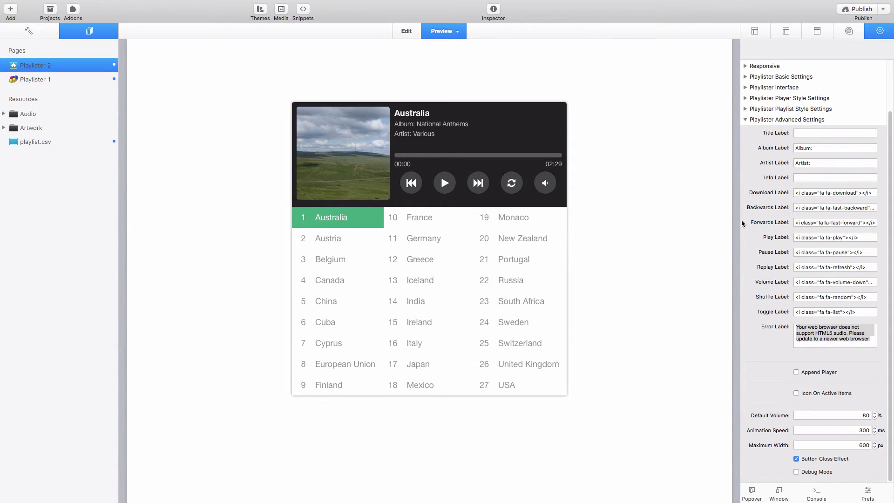
left_click(746, 121)
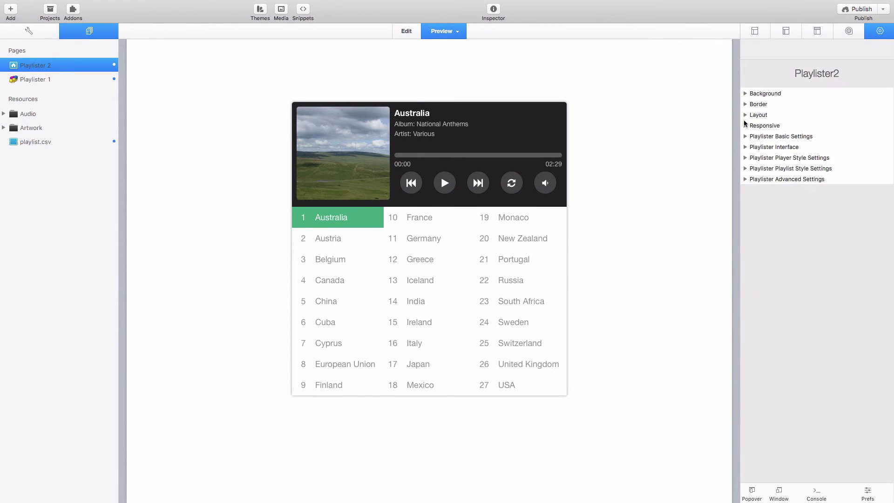
left_click(745, 179)
scroll(764, 397, "down", 2)
scroll(764, 396, "down", 1)
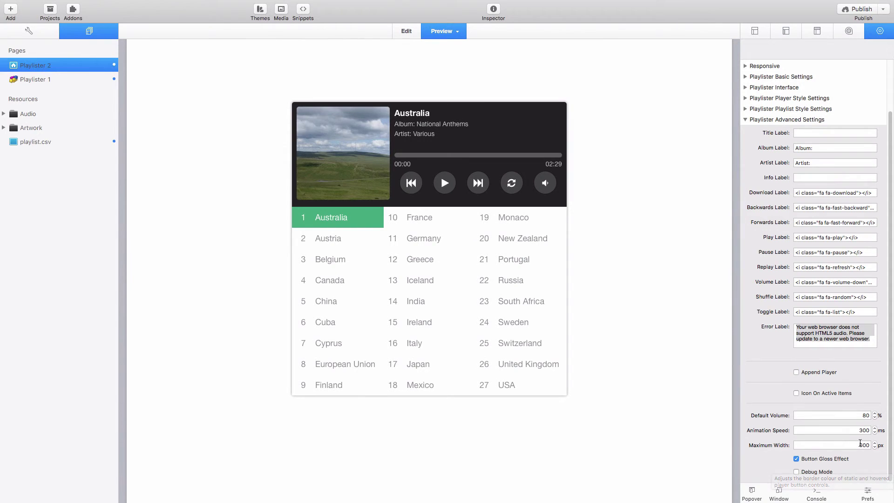
Step: Restore the maximum width to 800 px and return the page to Edit mode
left_click(863, 445)
key("BackSpace")
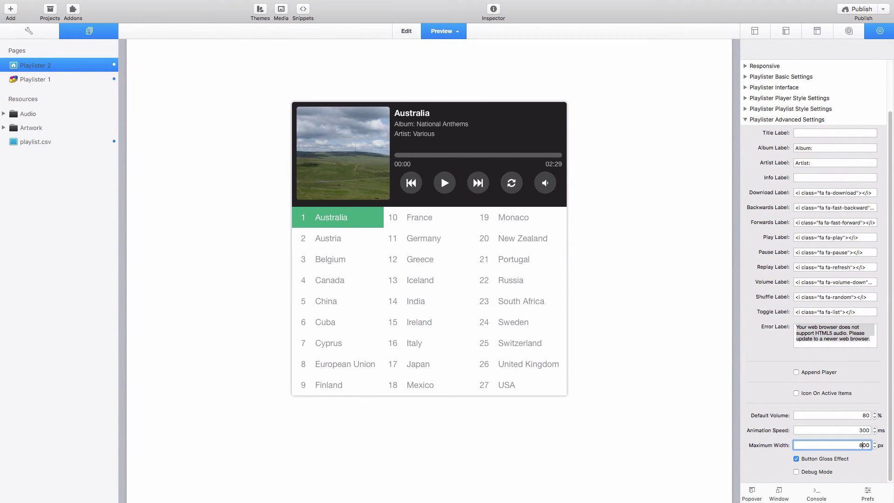
type("8")
key("Return")
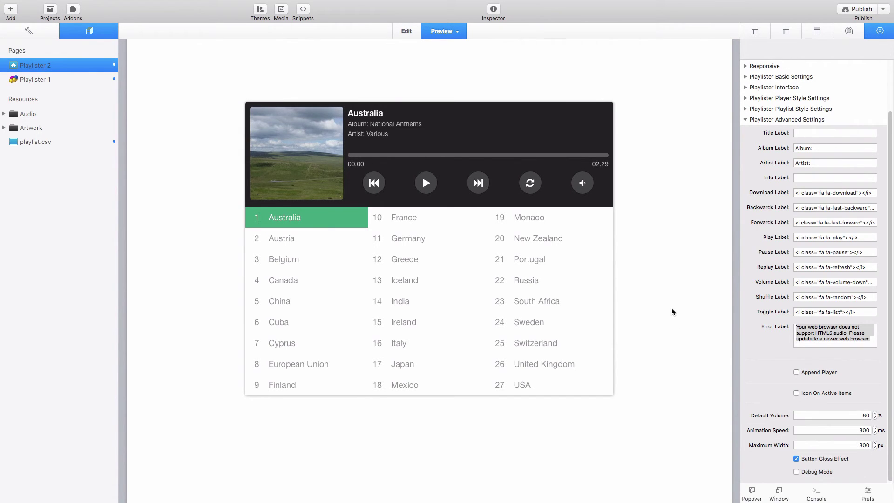
key("super+r")
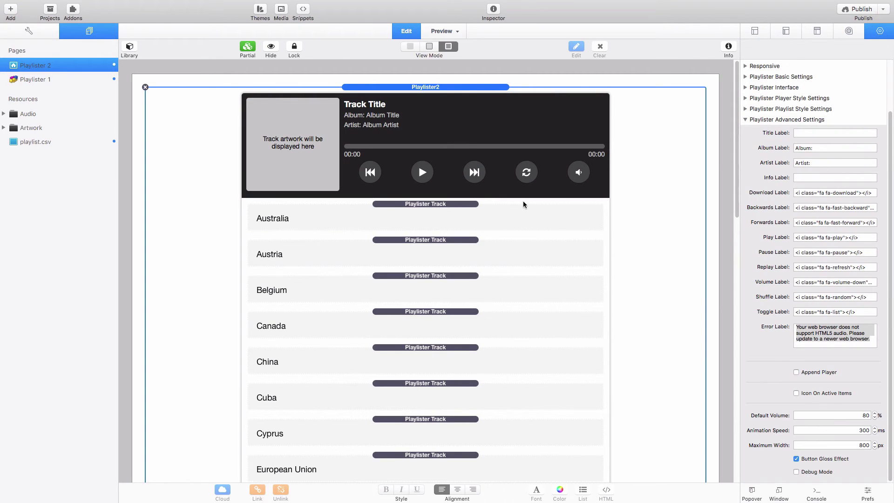
Step: Preview the old player on Playlister 1 with Setup and Controls expanded, then return to Playlister 2
left_click(33, 79)
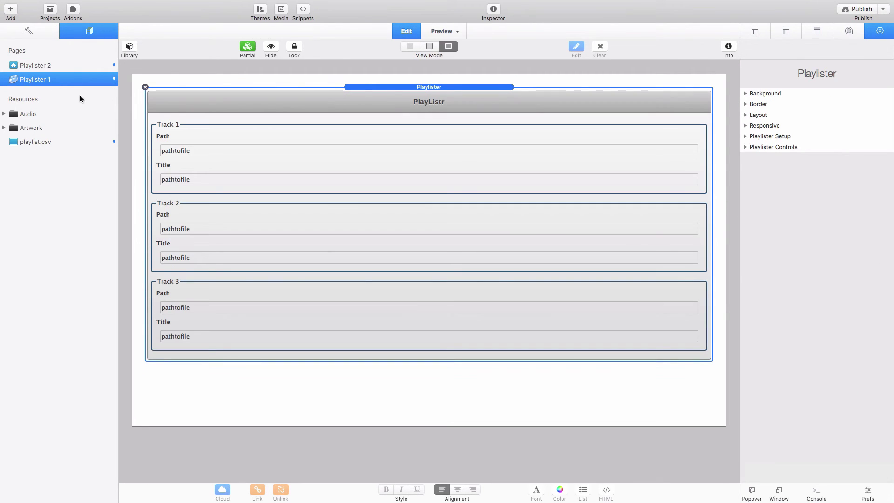
left_click(744, 146)
left_click(745, 136)
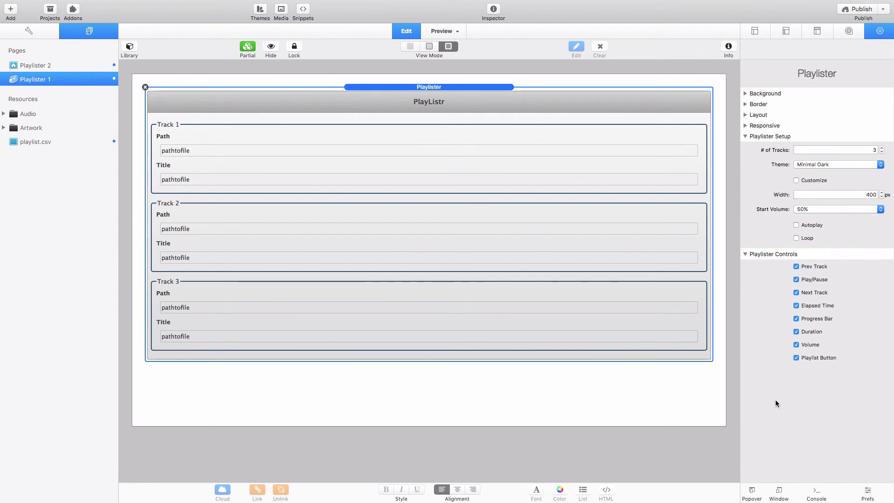
key("super+r")
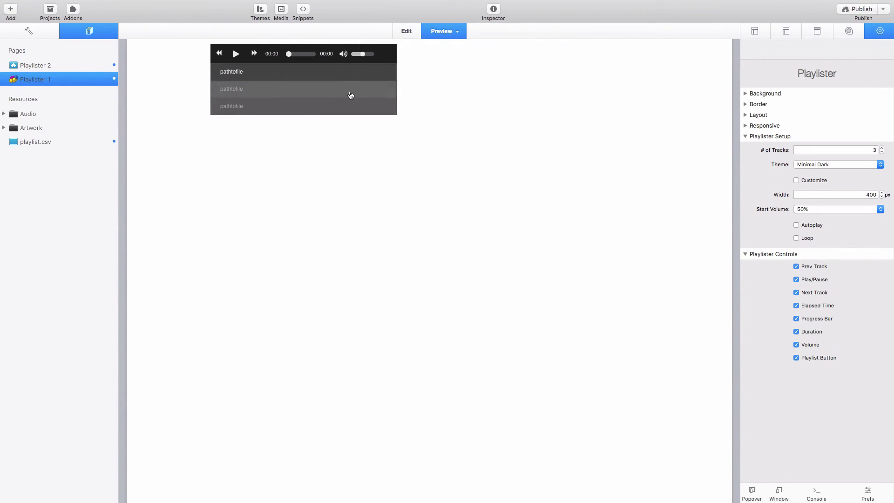
left_click(85, 67)
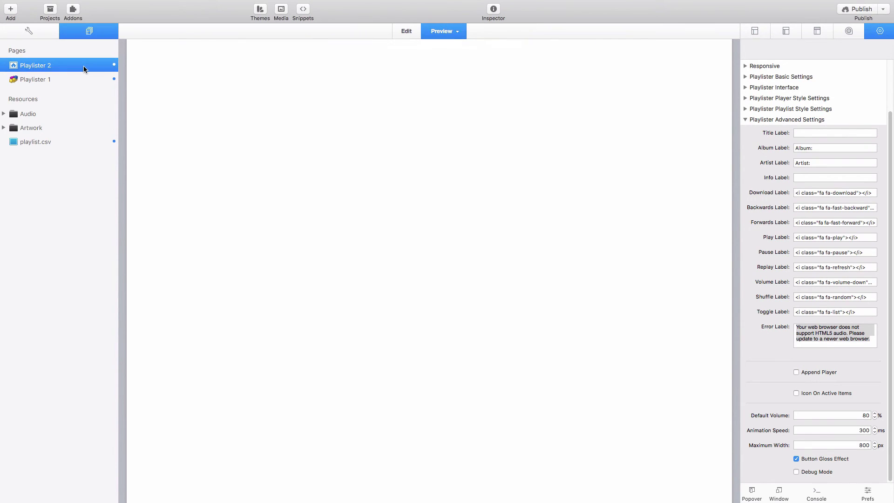